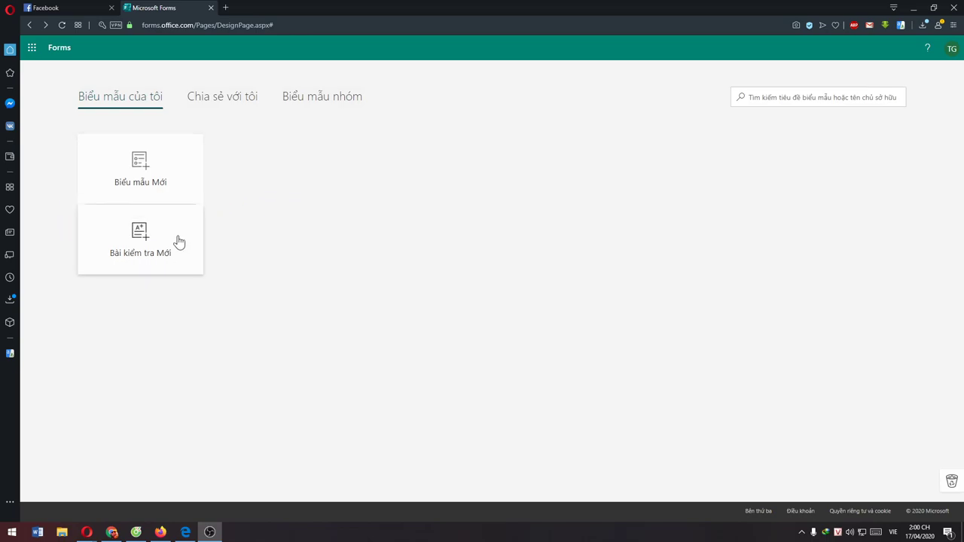
Create a new quiz and add a choice question with the text "Thực hiện phép tính"
{"action": "left_click", "coordinate": [147, 245]}
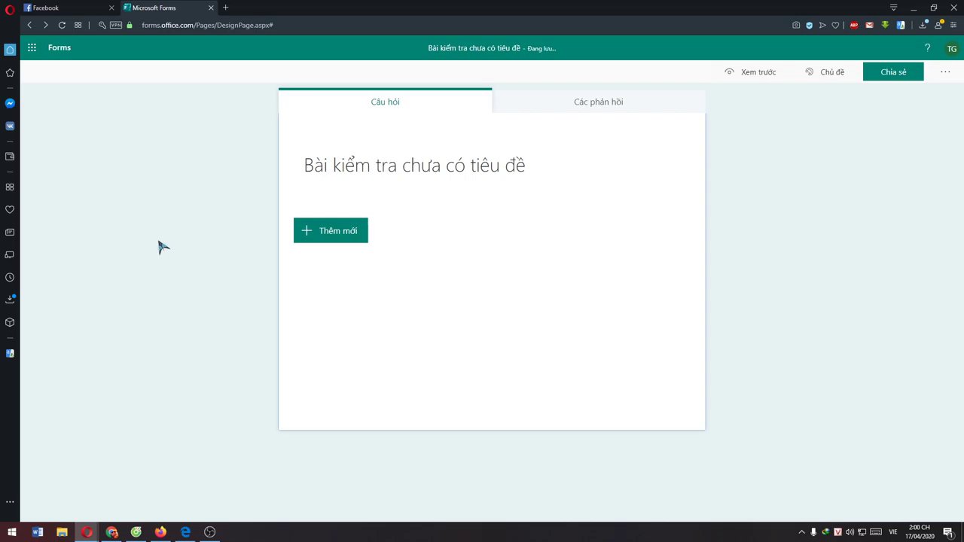
{"action": "left_click", "coordinate": [322, 238]}
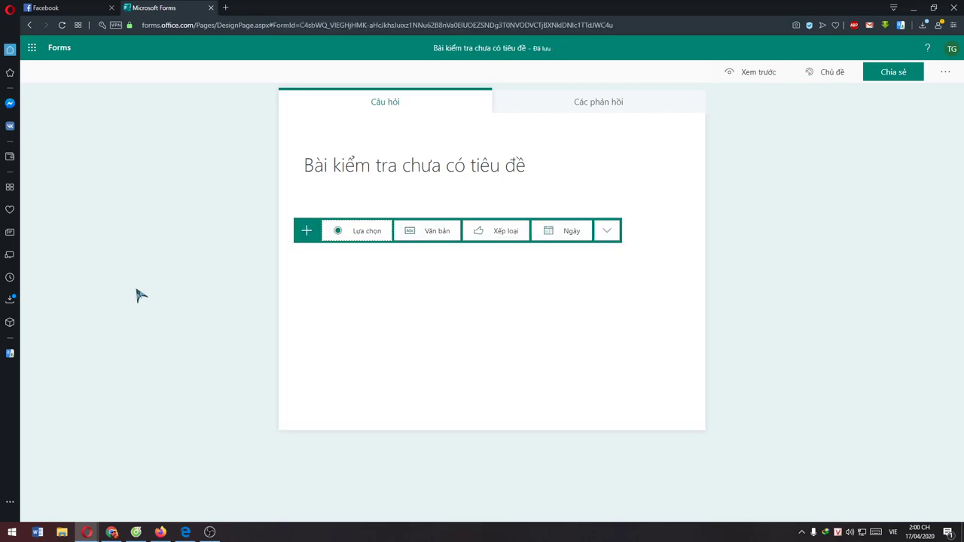
{"action": "left_click", "coordinate": [354, 230]}
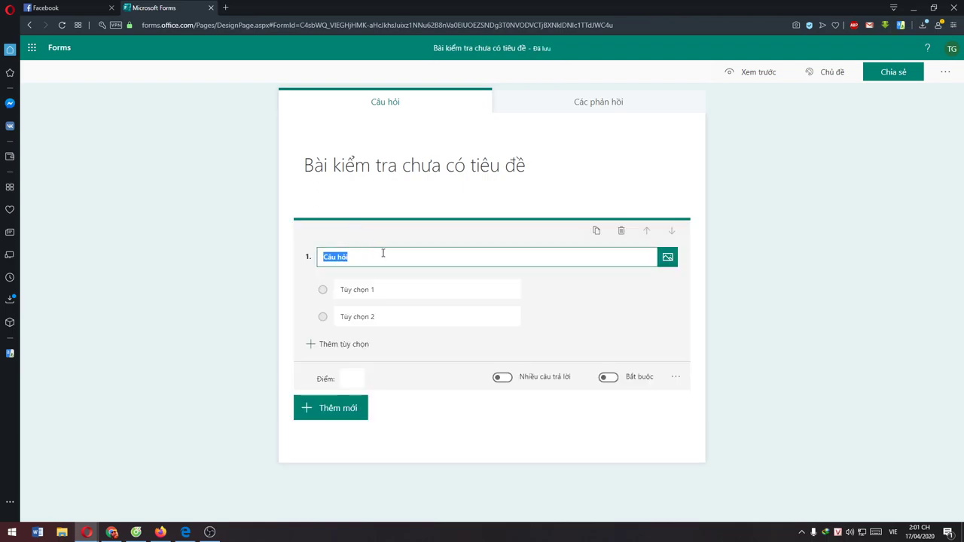
{"action": "type", "text": "Thư"}
Turn question 1 into a math question with the equation √26 and add all the suggested answer options
{"action": "left_click", "coordinate": [677, 381]}
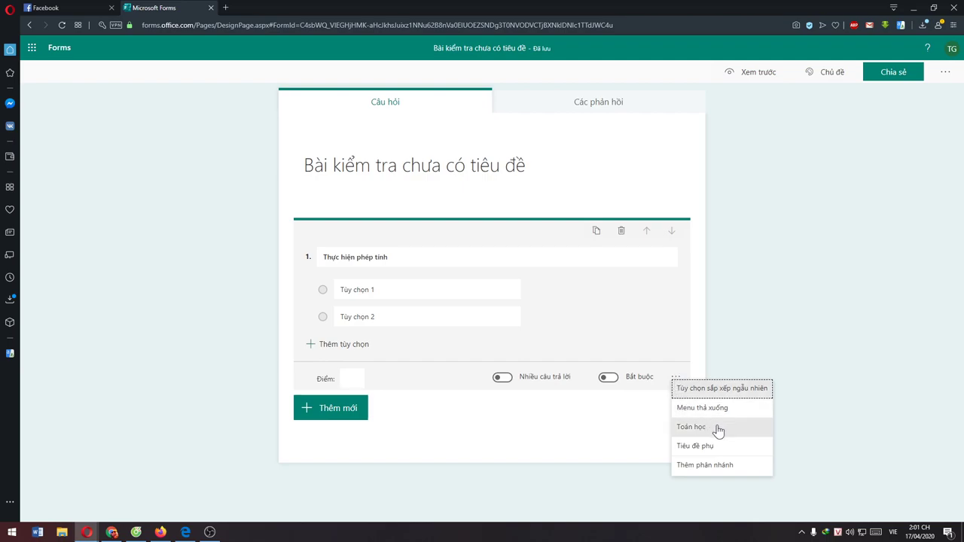
{"action": "left_click", "coordinate": [718, 428]}
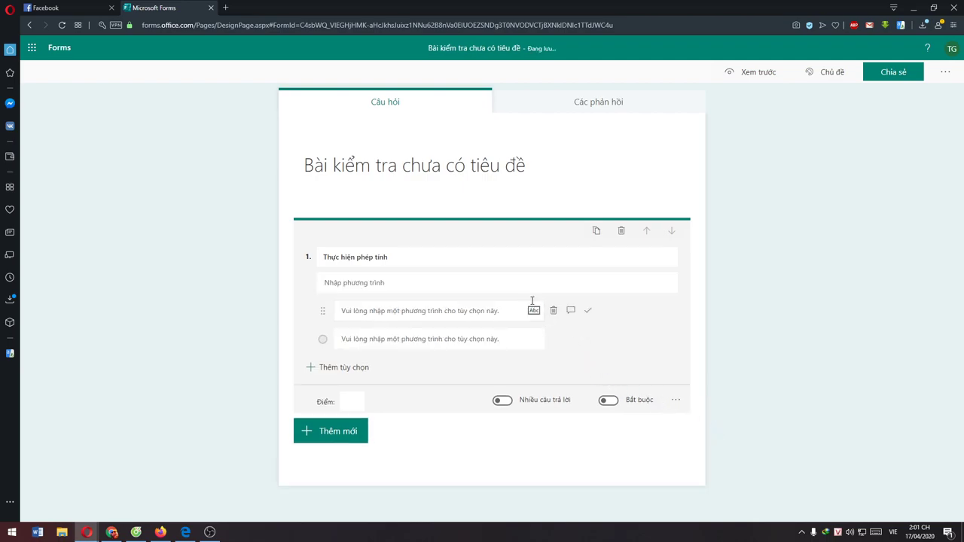
{"action": "left_click", "coordinate": [473, 279]}
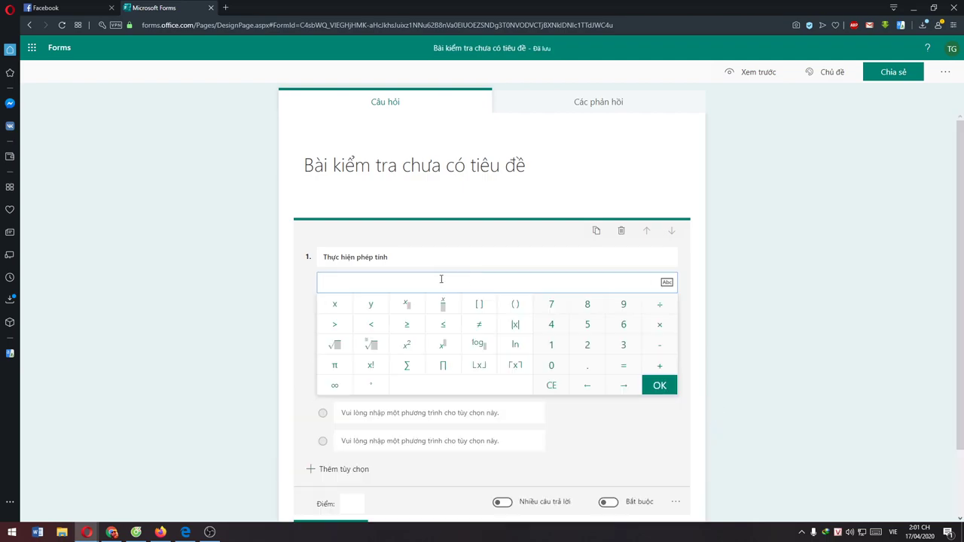
{"action": "left_click", "coordinate": [334, 346]}
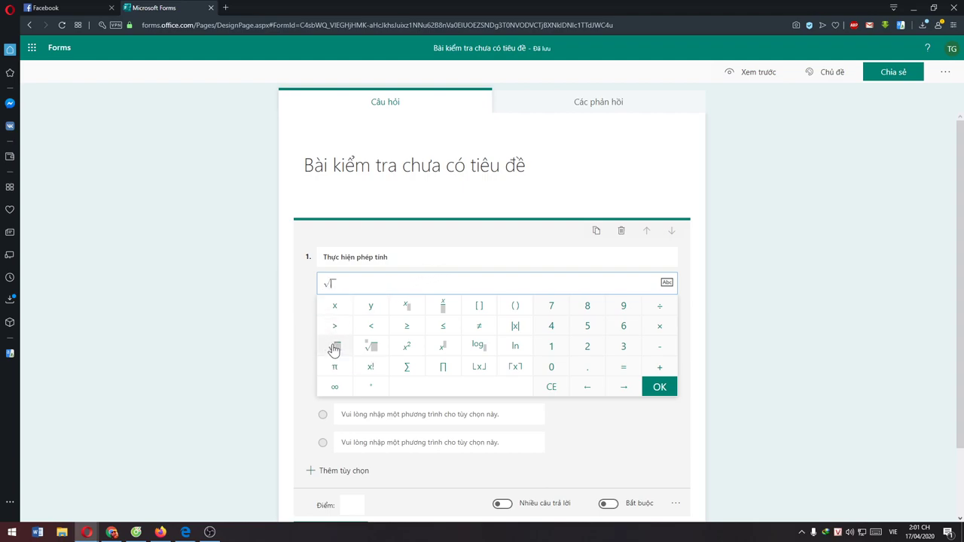
{"action": "left_click", "coordinate": [587, 345]}
{"action": "left_click", "coordinate": [658, 387]}
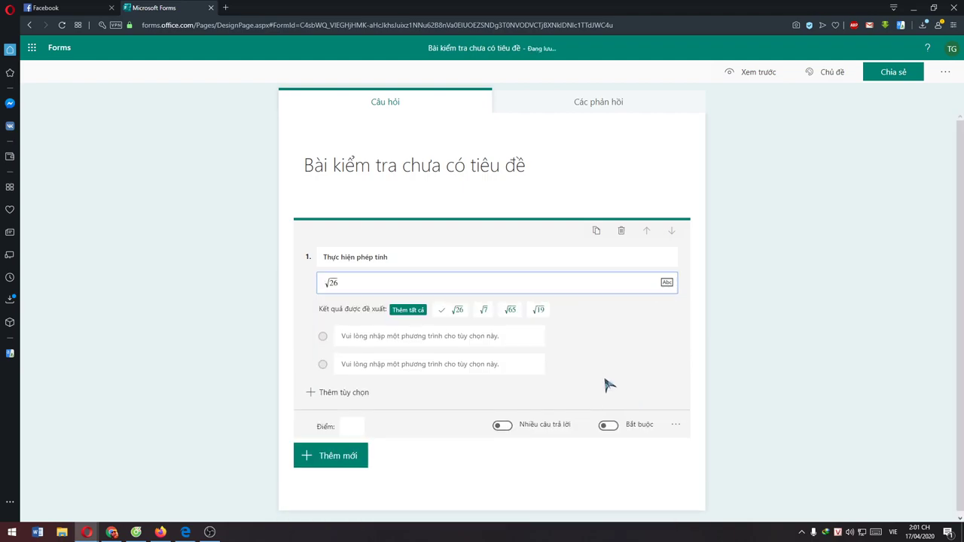
{"action": "left_click", "coordinate": [439, 336]}
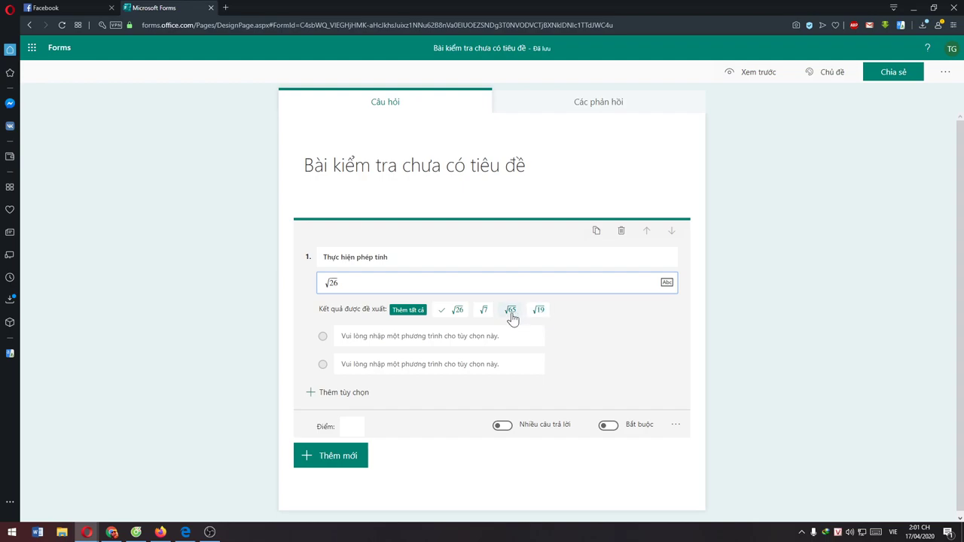
{"action": "left_click", "coordinate": [409, 310]}
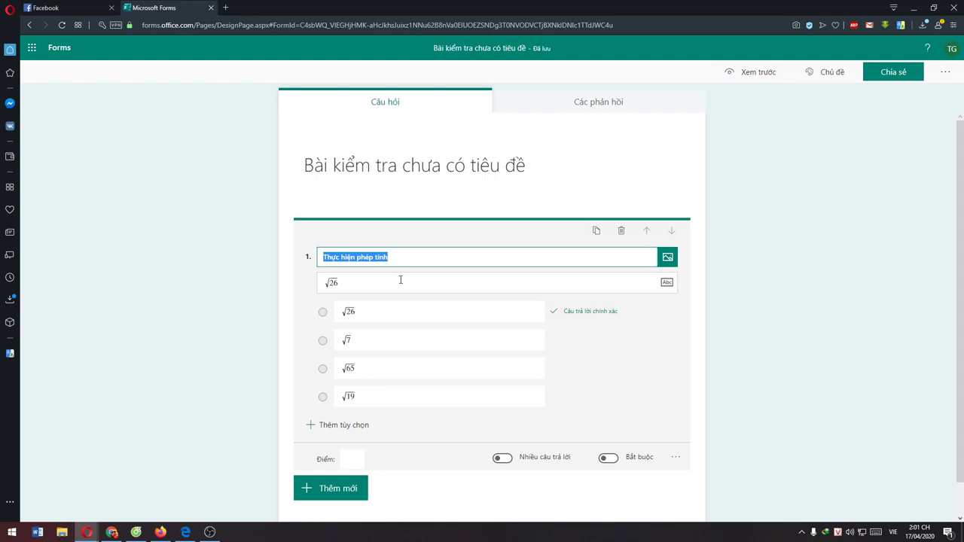
Add a text question below question 1 with the equation x² + 2 = 22
{"action": "left_click", "coordinate": [346, 487]}
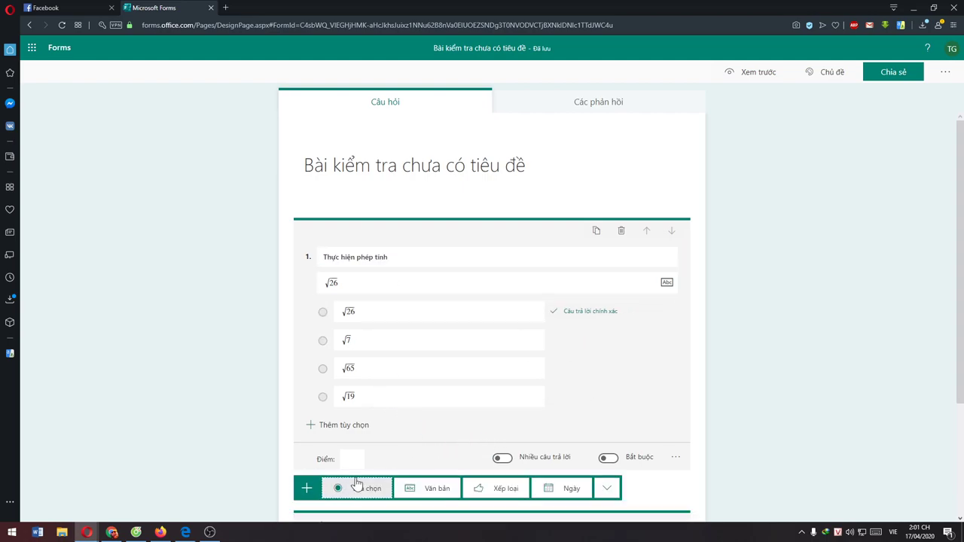
{"action": "scroll", "coordinate": [387, 410], "scroll_direction": "down", "scroll_amount": 2}
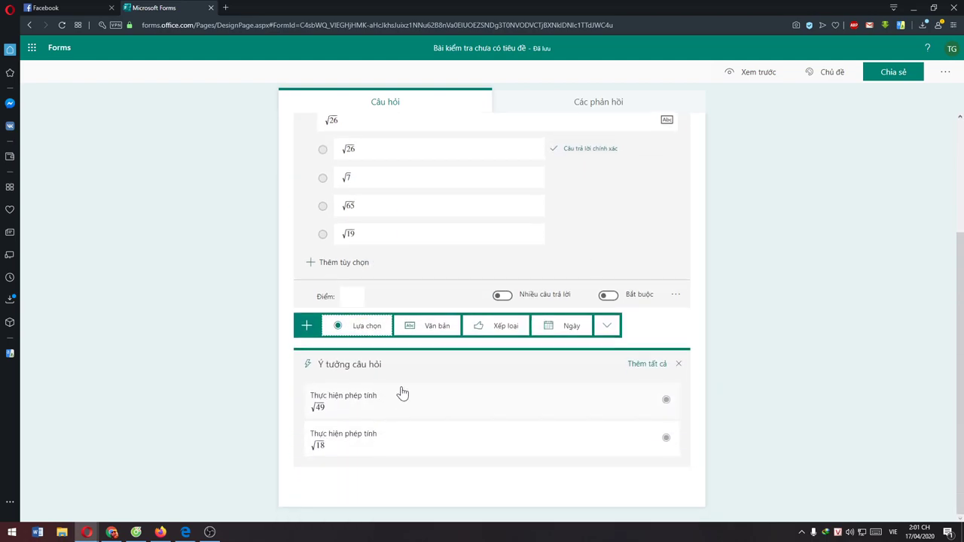
{"action": "left_click", "coordinate": [422, 328]}
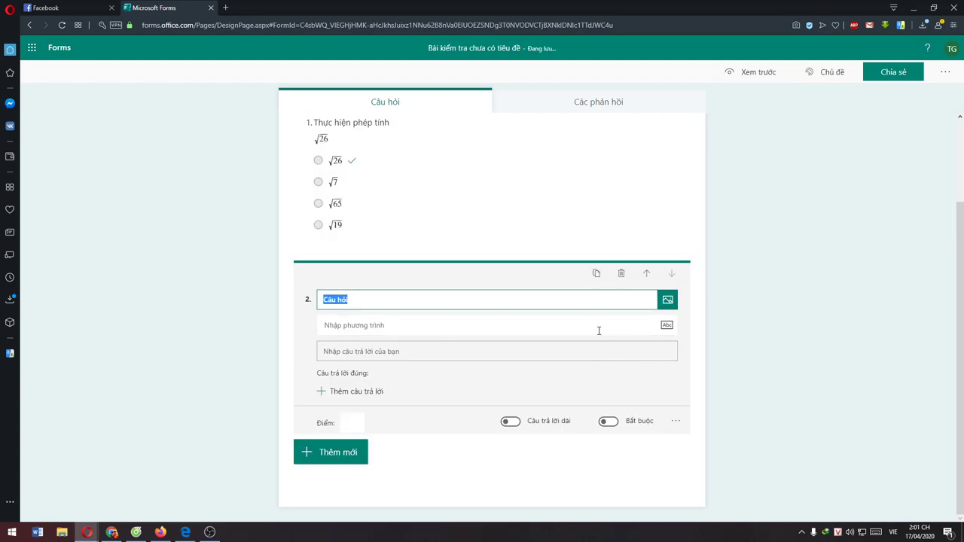
{"action": "left_click", "coordinate": [472, 325]}
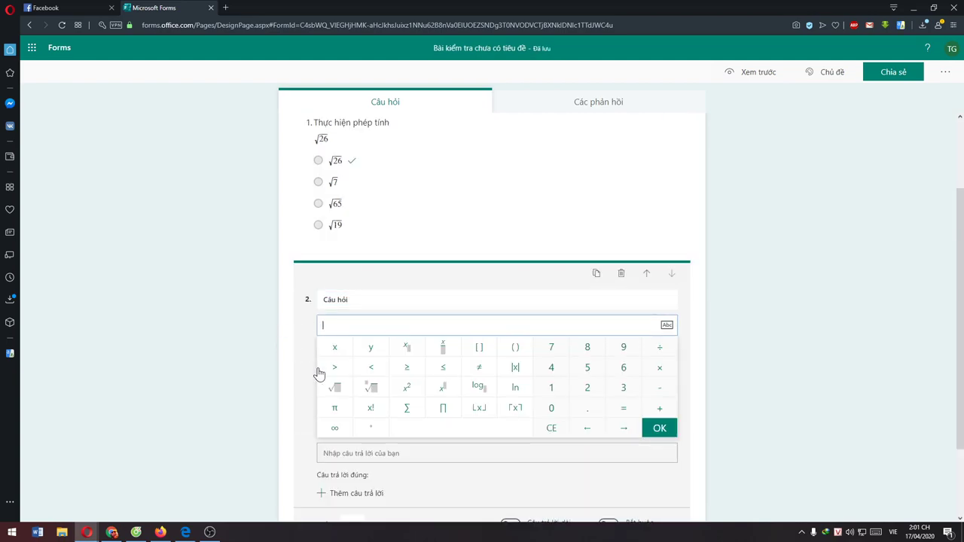
{"action": "left_click", "coordinate": [407, 389]}
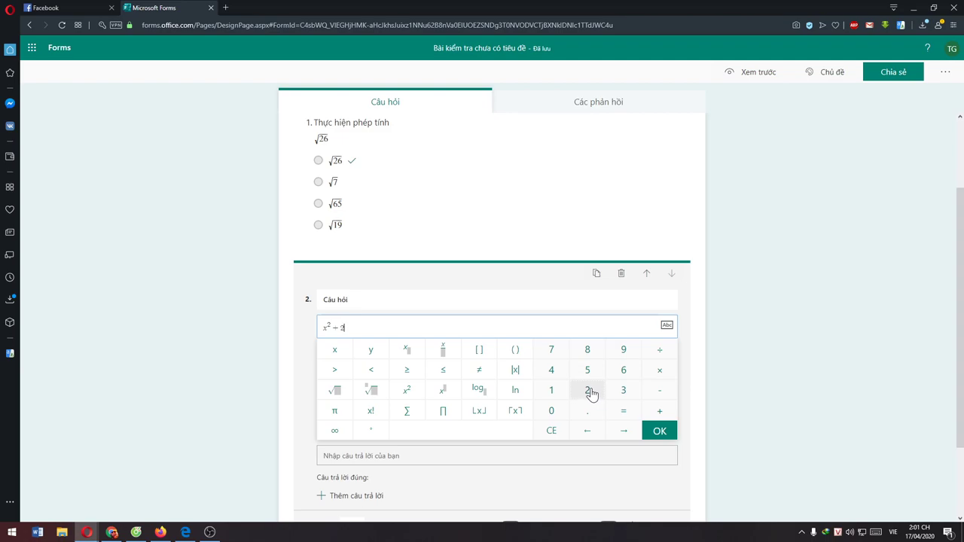
{"action": "left_click", "coordinate": [623, 410]}
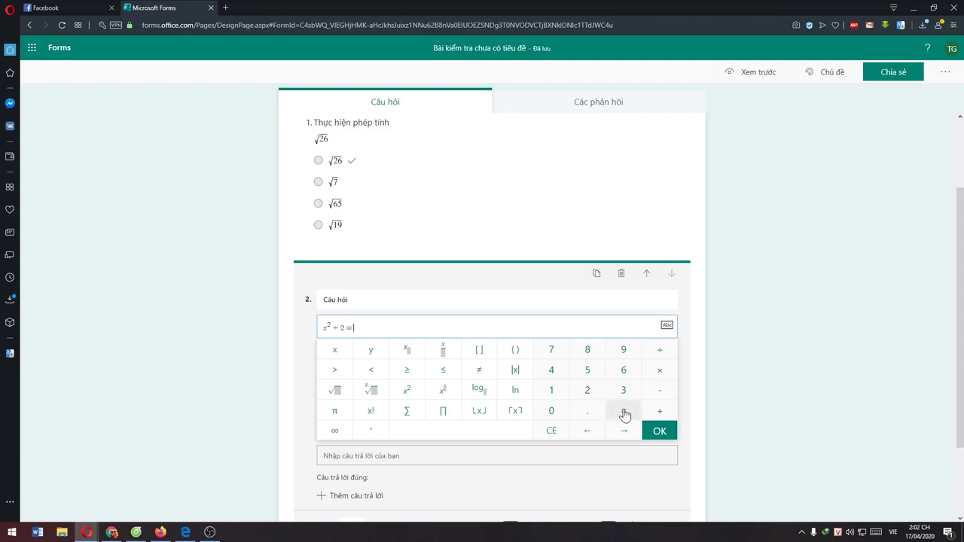
{"action": "left_click", "coordinate": [587, 392]}
{"action": "left_click", "coordinate": [661, 429]}
{"action": "left_click", "coordinate": [385, 359]}
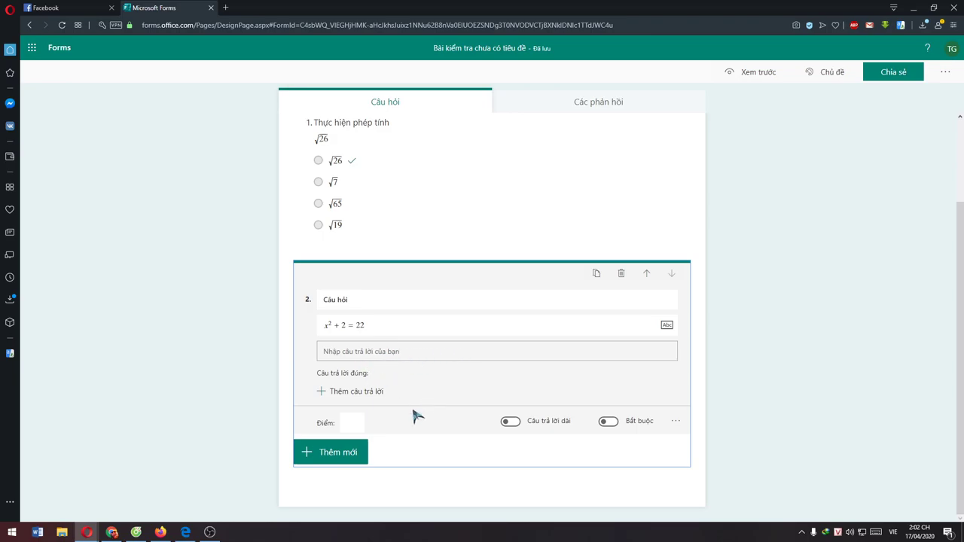
Add a third question of the choice type with the equation 4/5 + 4/(2⌋)
{"action": "left_click", "coordinate": [327, 455]}
{"action": "left_click", "coordinate": [367, 454]}
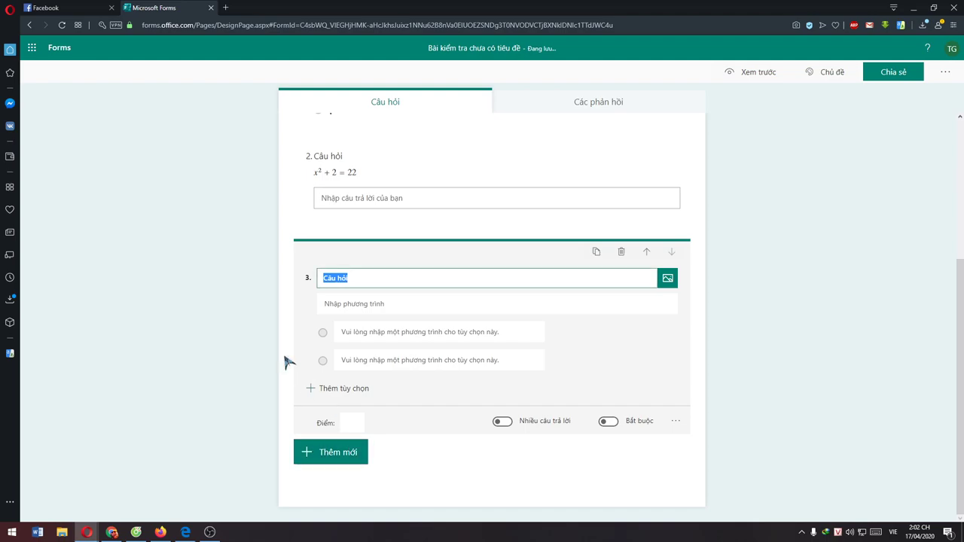
{"action": "left_click", "coordinate": [439, 304]}
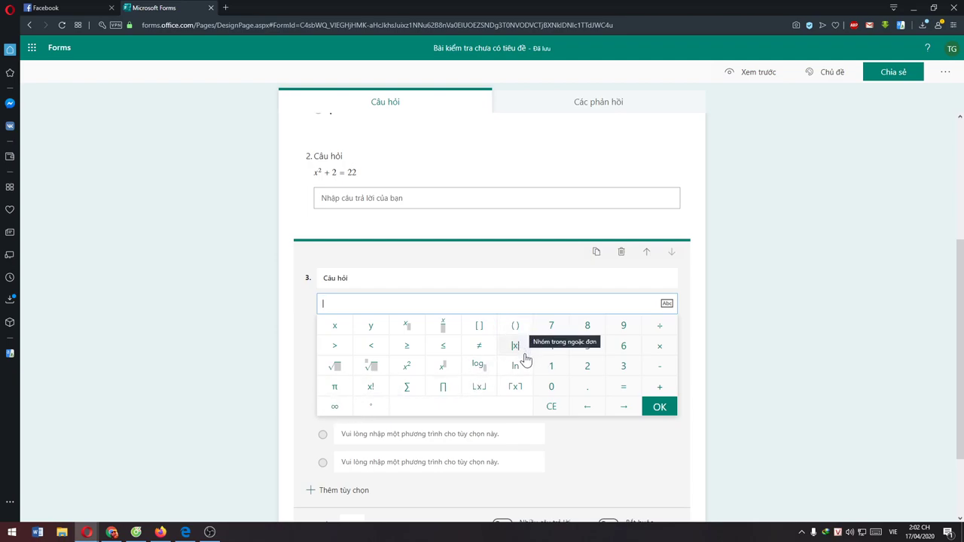
{"action": "left_click", "coordinate": [443, 329]}
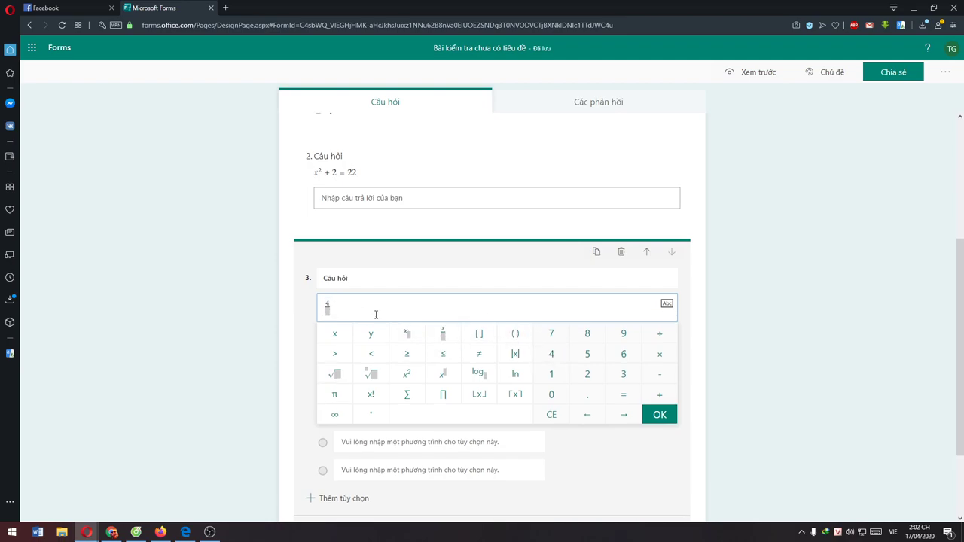
{"action": "left_click", "coordinate": [587, 354]}
{"action": "left_click", "coordinate": [660, 395]}
{"action": "left_click", "coordinate": [566, 359]}
{"action": "left_click", "coordinate": [443, 332]}
{"action": "left_click", "coordinate": [587, 377]}
{"action": "left_click", "coordinate": [650, 411]}
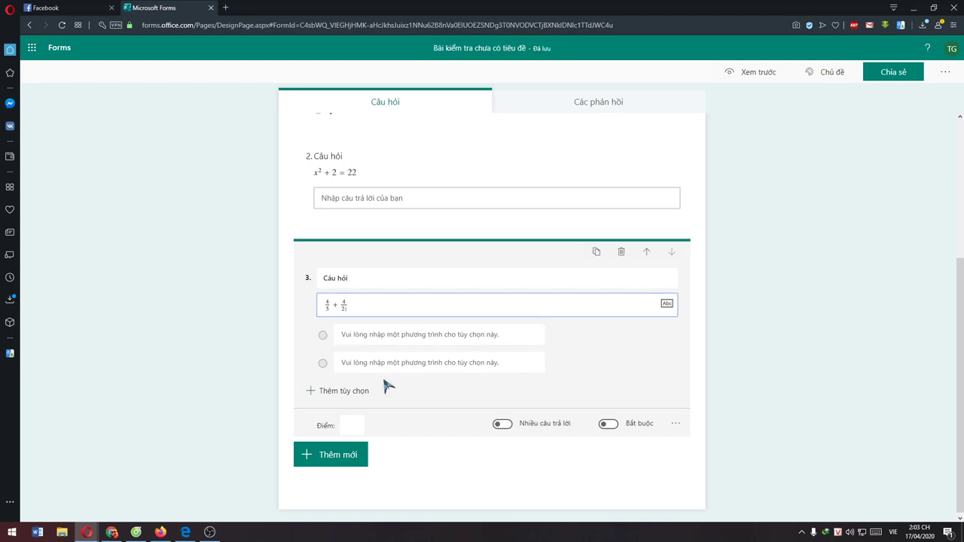
View question 3's equation as plain text code, return it to math display, and activate the question's points field
{"action": "left_click", "coordinate": [666, 304]}
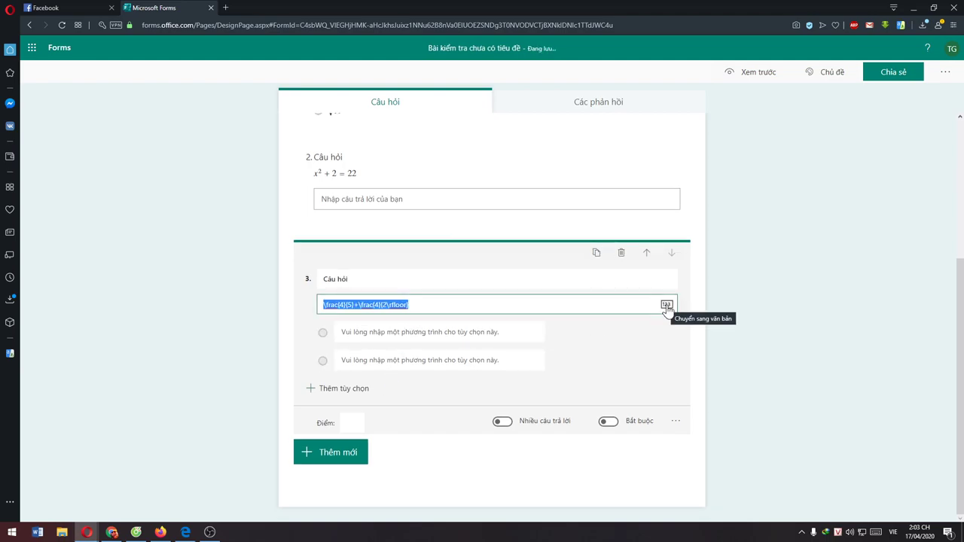
{"action": "left_click", "coordinate": [666, 305]}
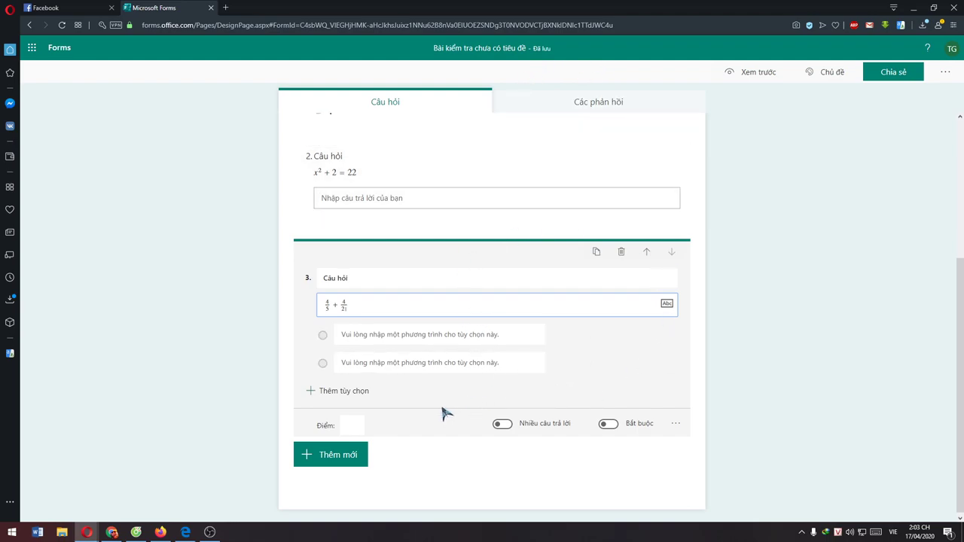
{"action": "left_click", "coordinate": [351, 426]}
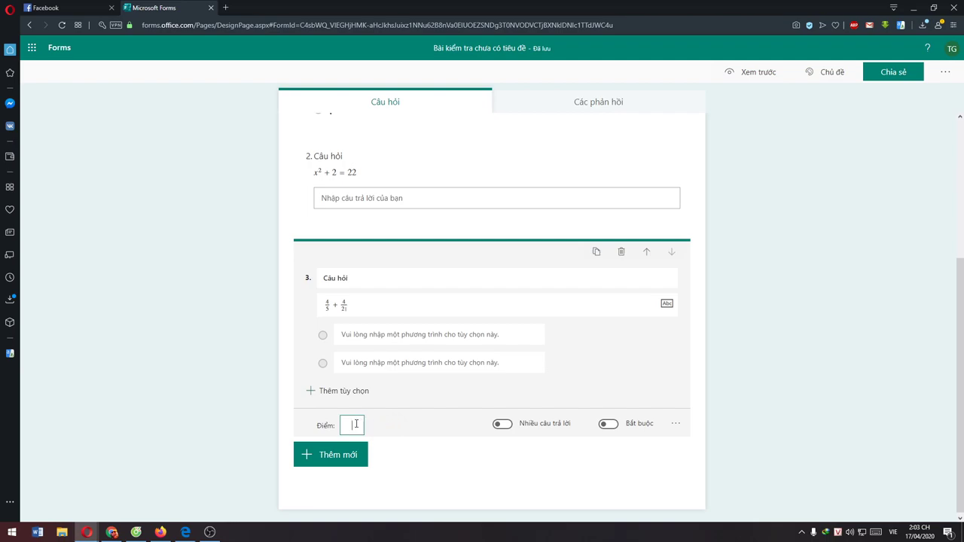
Open the sharing options for the quiz
{"action": "scroll", "coordinate": [602, 362], "scroll_direction": "up", "scroll_amount": 3}
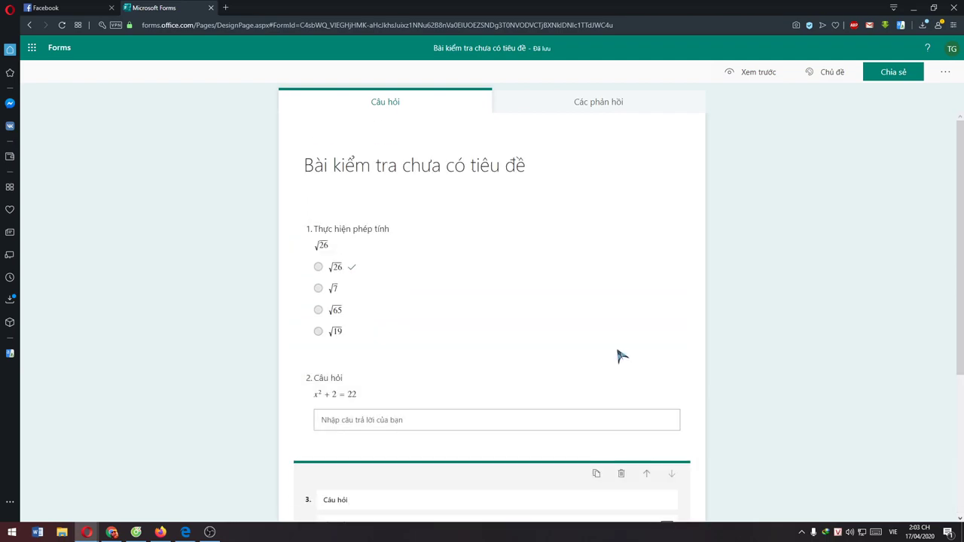
{"action": "left_click", "coordinate": [898, 75]}
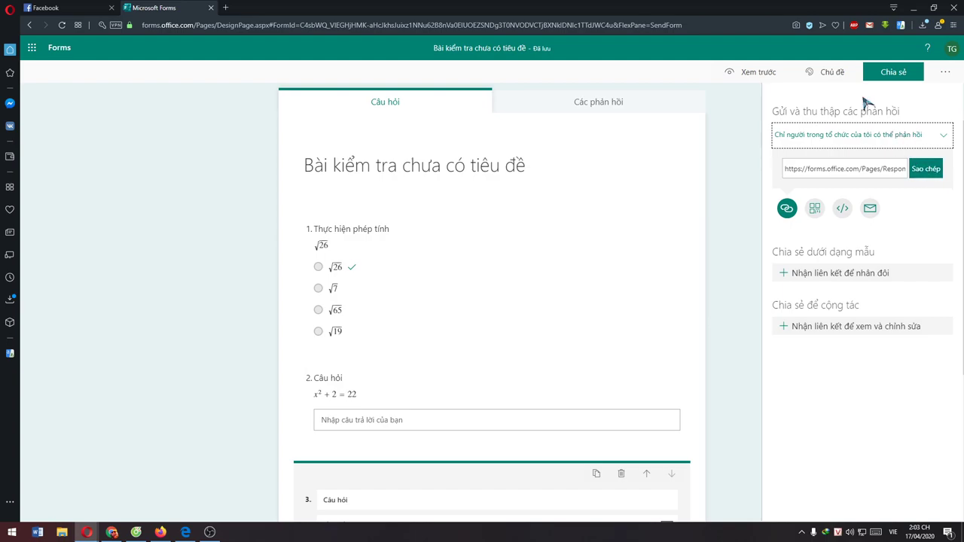
Apply the orange living-room illustration as the quiz theme and close the theme choices
{"action": "left_click", "coordinate": [825, 71]}
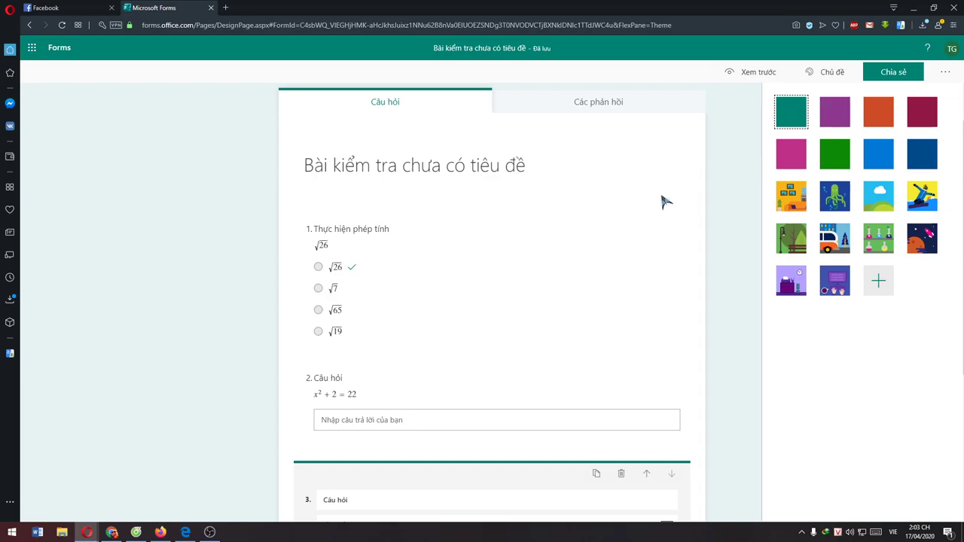
{"action": "left_click", "coordinate": [803, 201]}
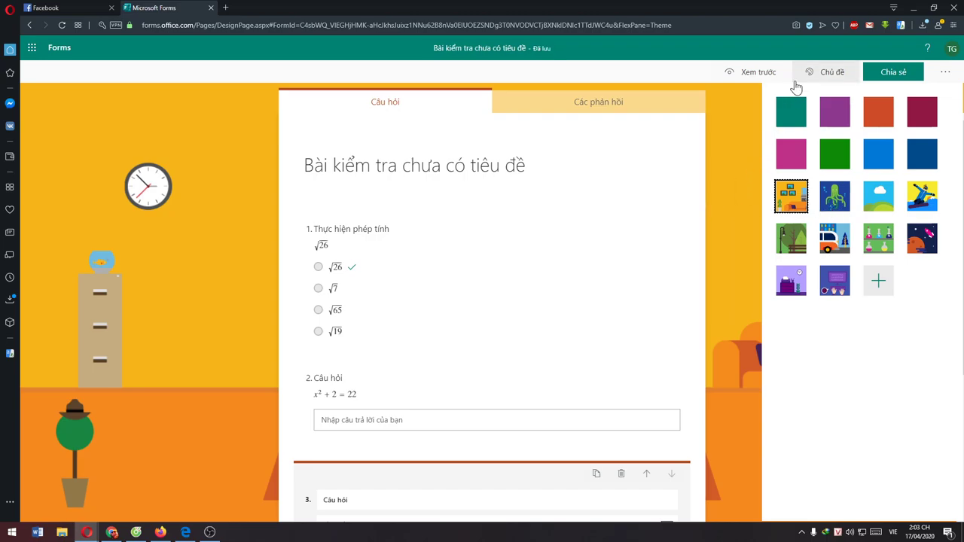
{"action": "left_click", "coordinate": [736, 110]}
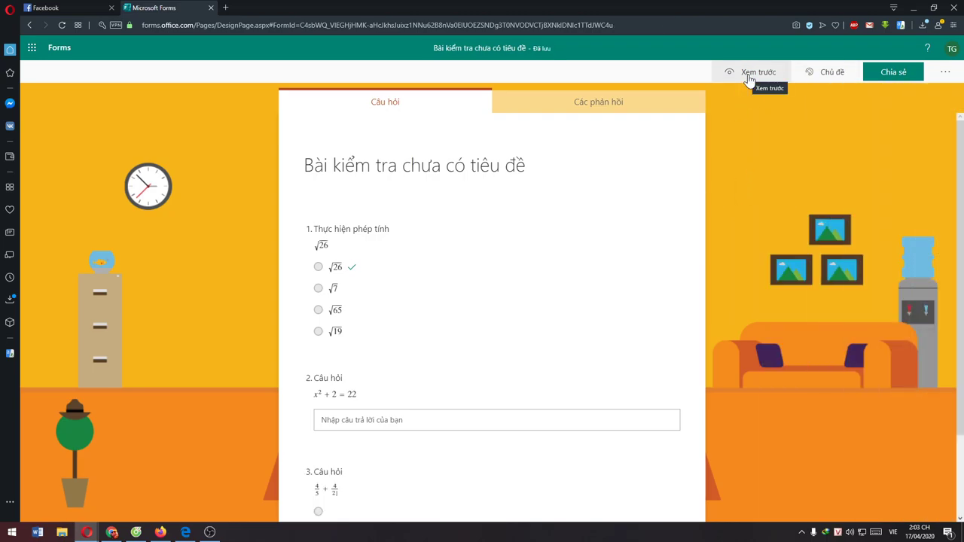
Preview the quiz in computer view, answer question 1 with √26, look over the questions, and return to the editor
{"action": "left_click", "coordinate": [749, 79]}
{"action": "left_click", "coordinate": [318, 220]}
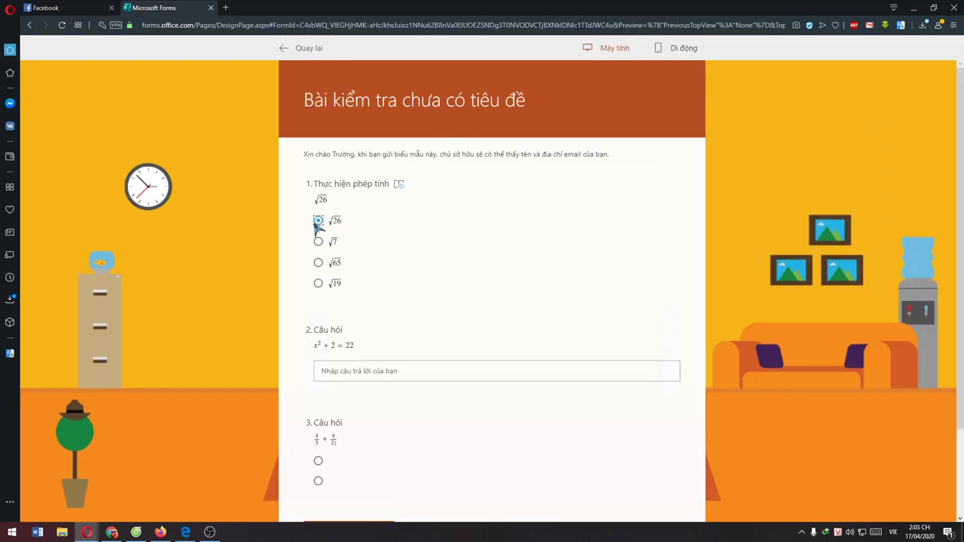
{"action": "scroll", "coordinate": [406, 294], "scroll_direction": "down", "scroll_amount": 2}
{"action": "scroll", "coordinate": [439, 277], "scroll_direction": "up", "scroll_amount": 2}
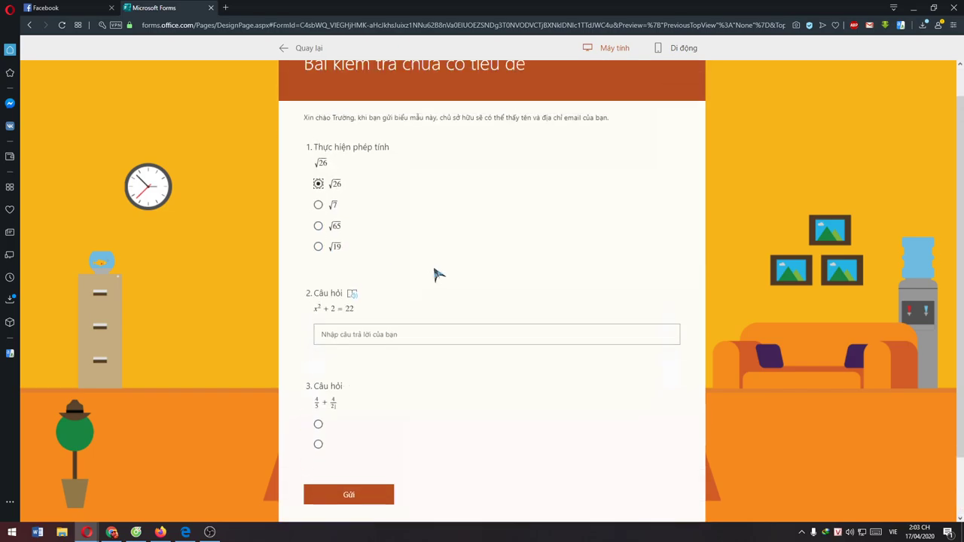
{"action": "left_click", "coordinate": [305, 50]}
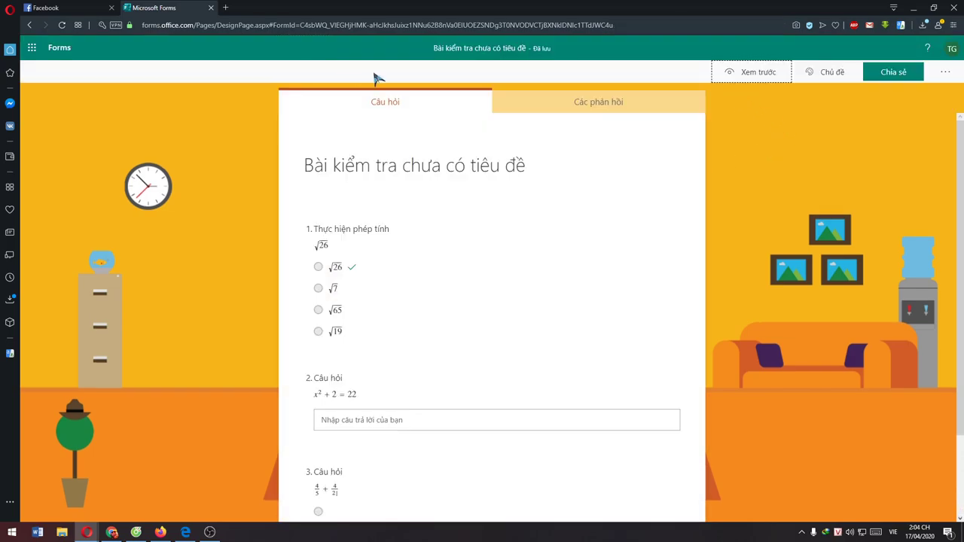
Open the overview of the quiz's responses
{"action": "left_click", "coordinate": [630, 105]}
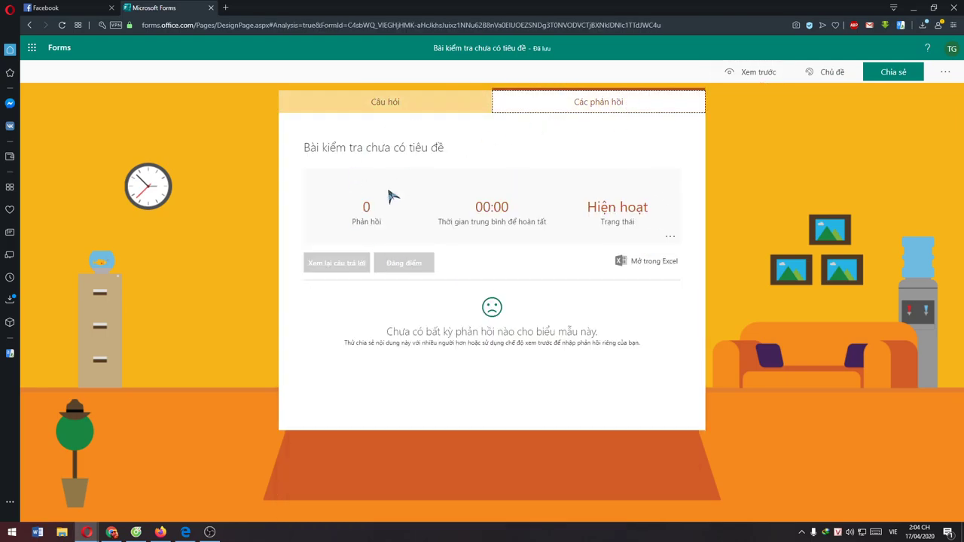